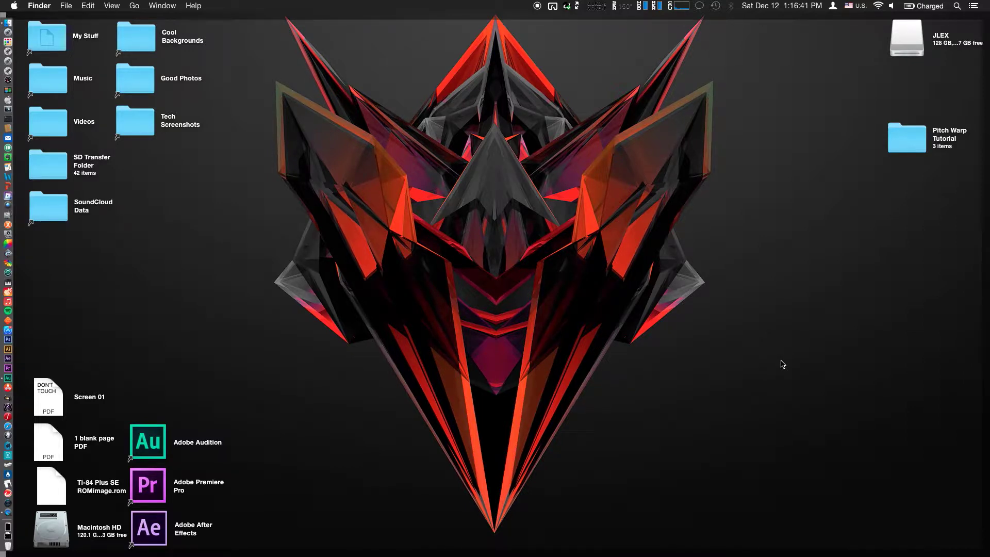
# - Open the Pitch Warp Tutorial folder and play, then close, a Quick Look preview of Unedited_Unity.mp3
pyautogui.doubleClick(904, 139)
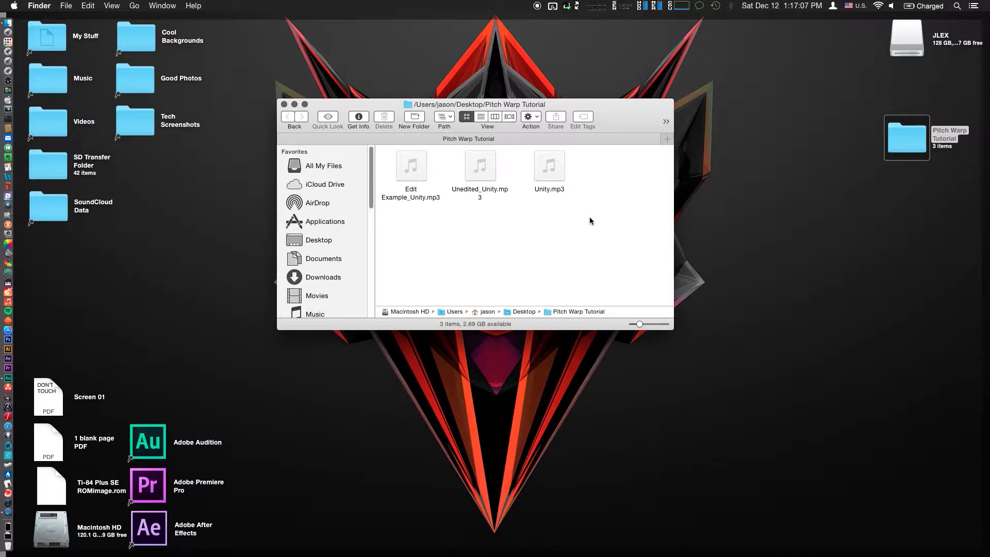
pyautogui.click(470, 190)
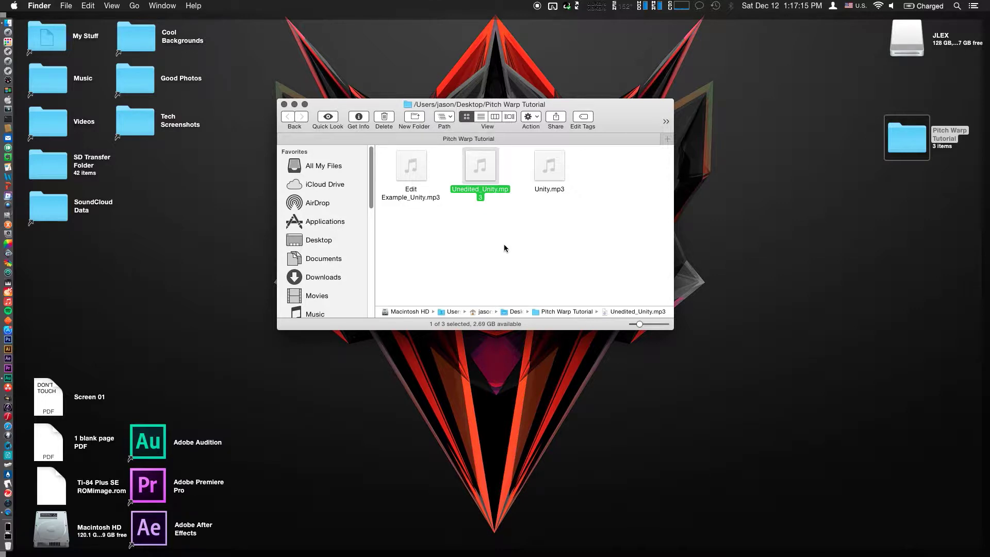
pyautogui.press('space')
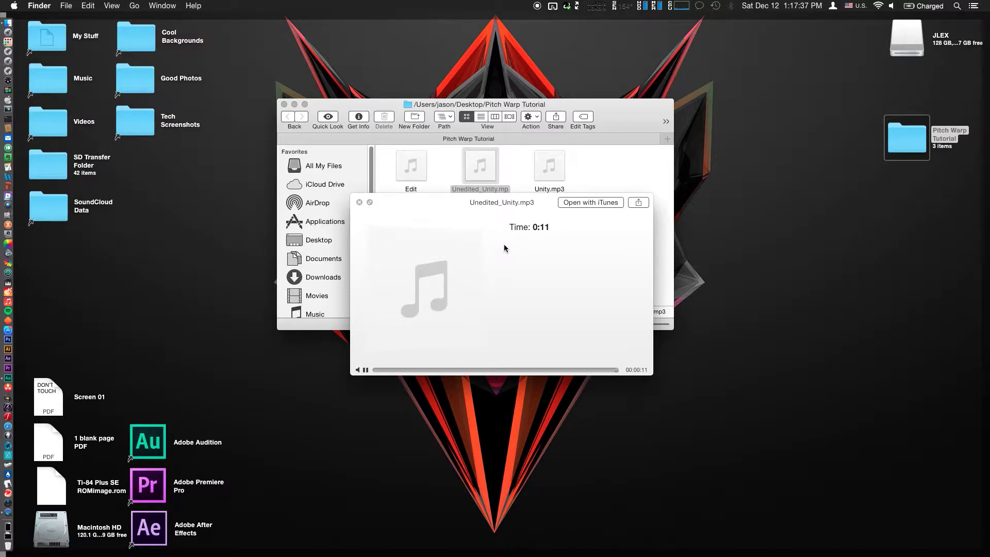
pyautogui.press('space')
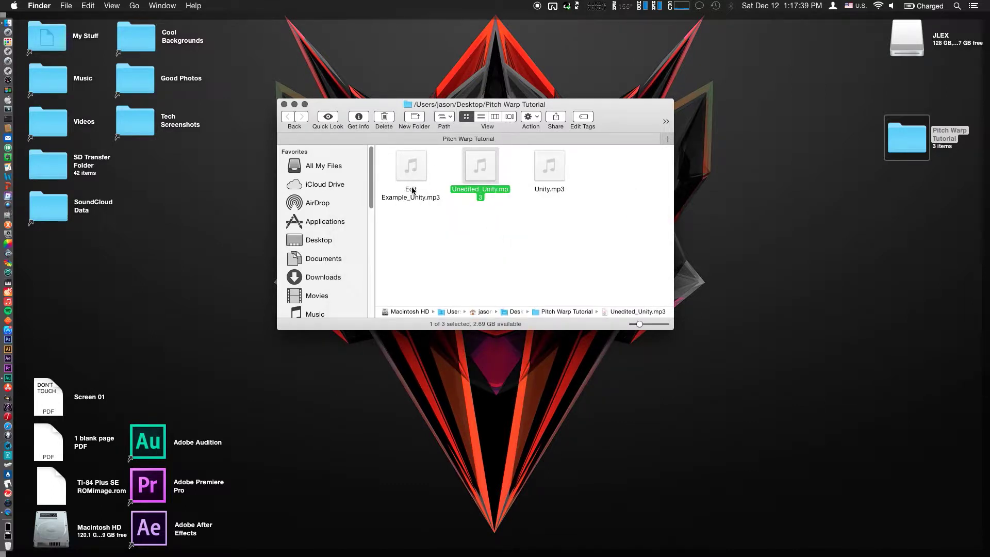
# - Play the 0:12 Edit Example_Unity.mp3 in Quick Look, close it, and deselect the file
pyautogui.click(412, 190)
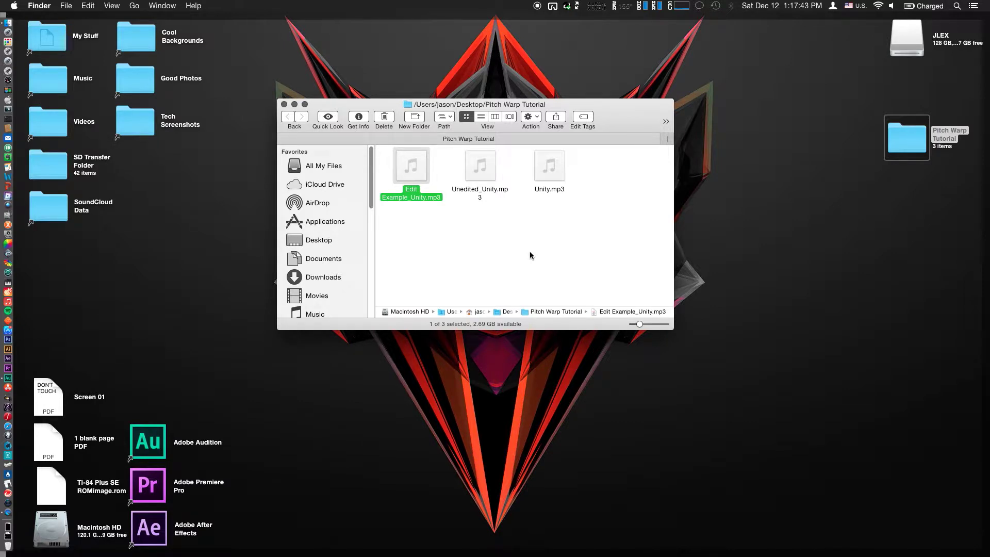
pyautogui.press('space')
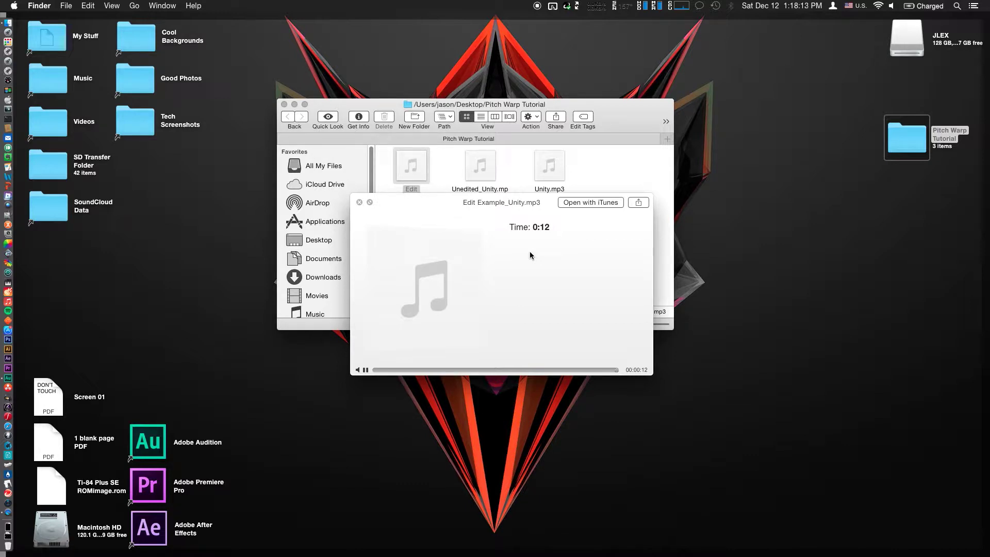
pyautogui.press('space')
pyautogui.click(530, 251)
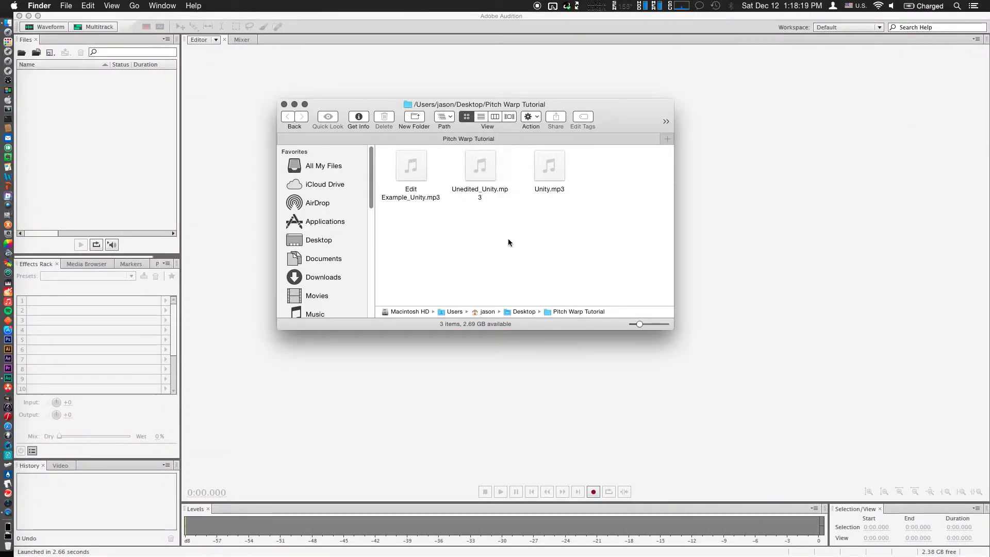
# - Drag Unedited_Unity.mp3 from Finder into Audition's Files panel to open its waveform
pyautogui.click(481, 189)
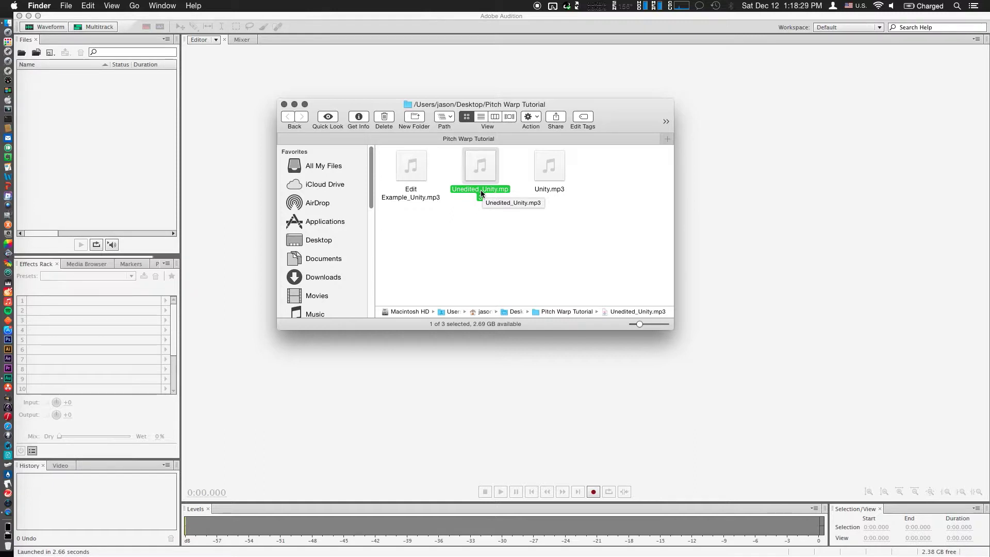
pyautogui.moveTo(480, 190); pyautogui.dragTo(242, 305)
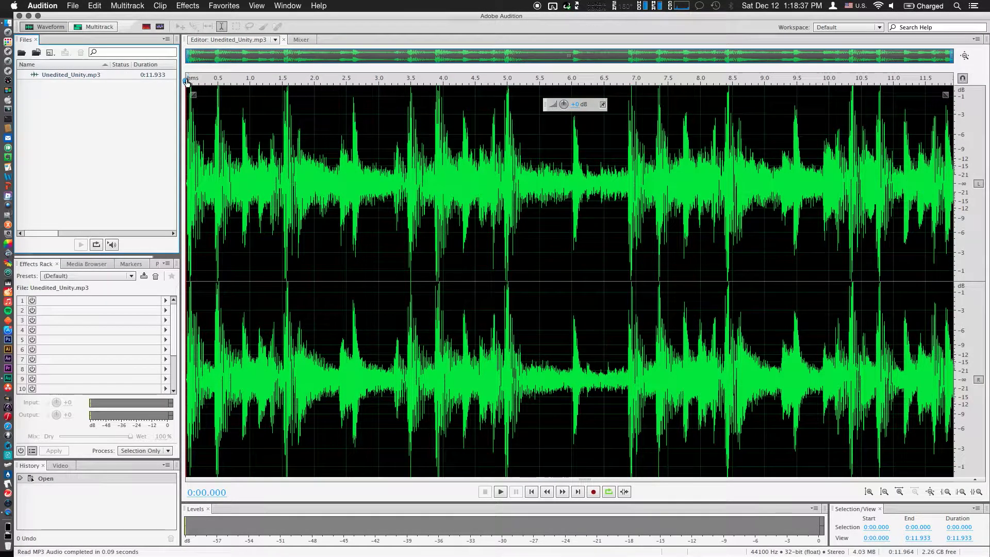
# - Scrub through the track, then select its final 2.020 seconds, from 0:09.913 to 0:11.933
pyautogui.moveTo(209, 82); pyautogui.dragTo(8, 148)
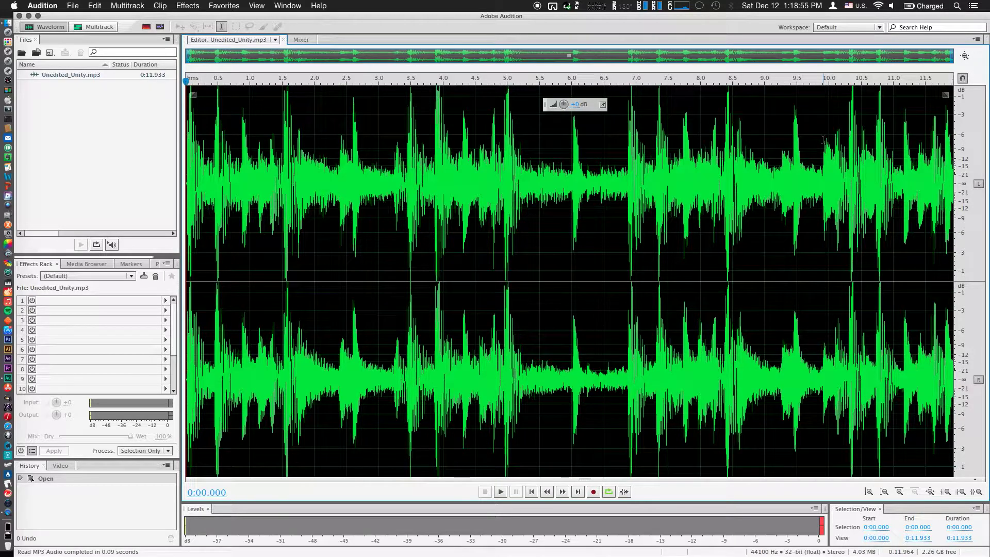
pyautogui.moveTo(823, 139); pyautogui.dragTo(987, 151)
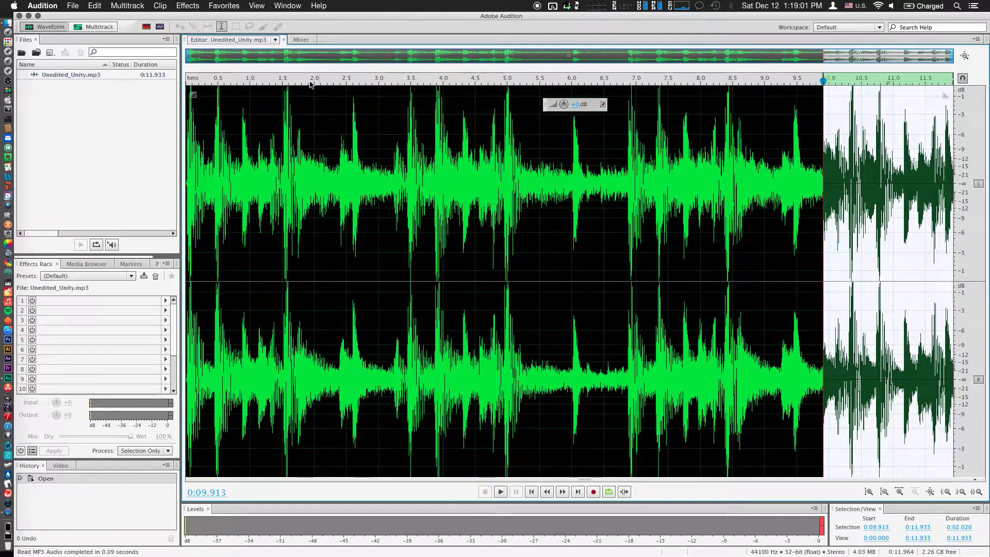
pyautogui.click(188, 6)
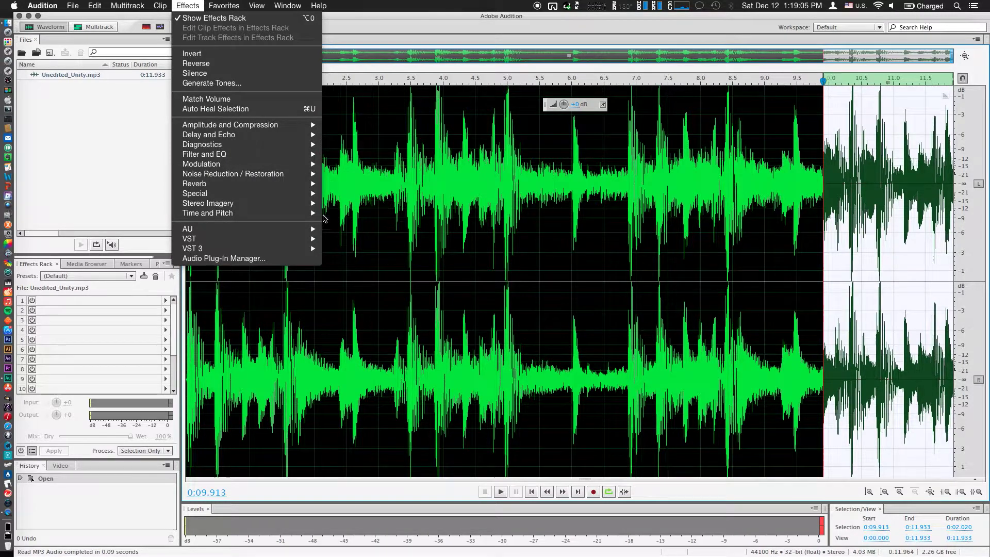
# - Drag the Manual Pitch Correction envelope's end down to -500 cents, preview it, and apply
pyautogui.moveTo(309, 214)
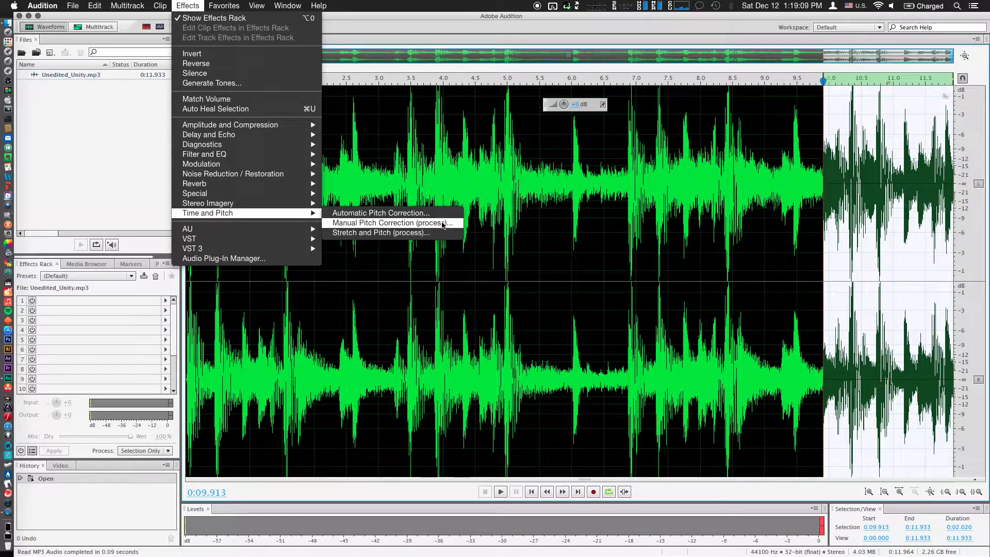
pyautogui.click(442, 225)
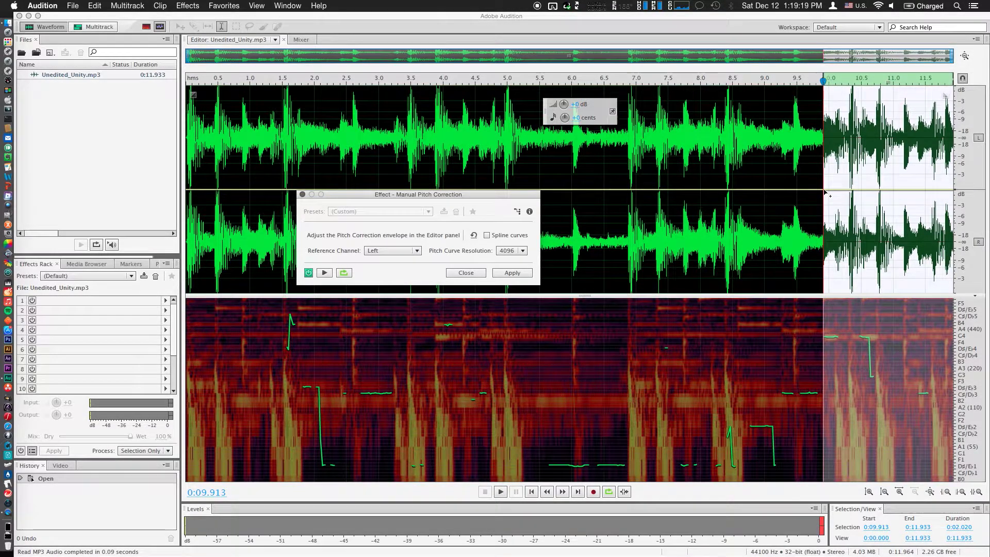
pyautogui.click(824, 191)
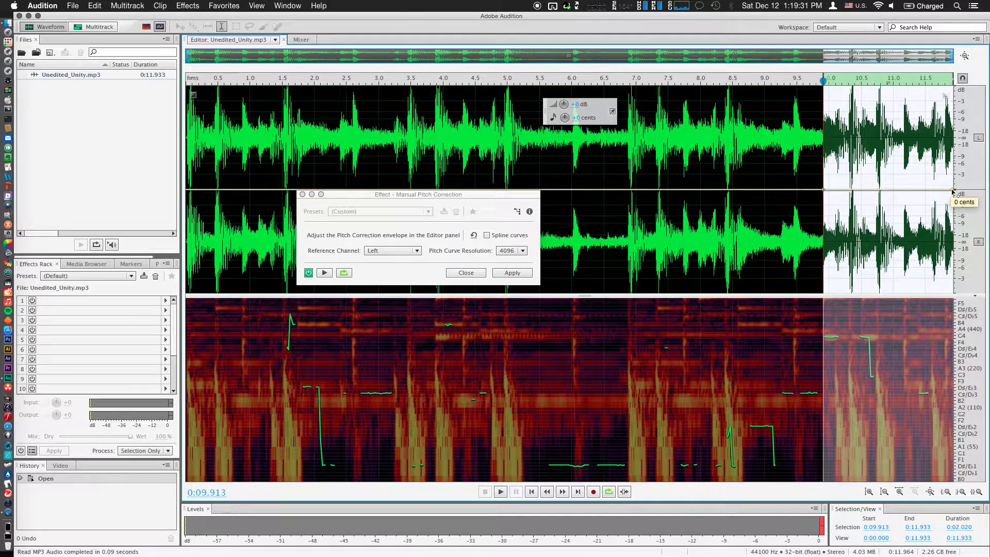
pyautogui.moveTo(952, 191); pyautogui.dragTo(951, 296)
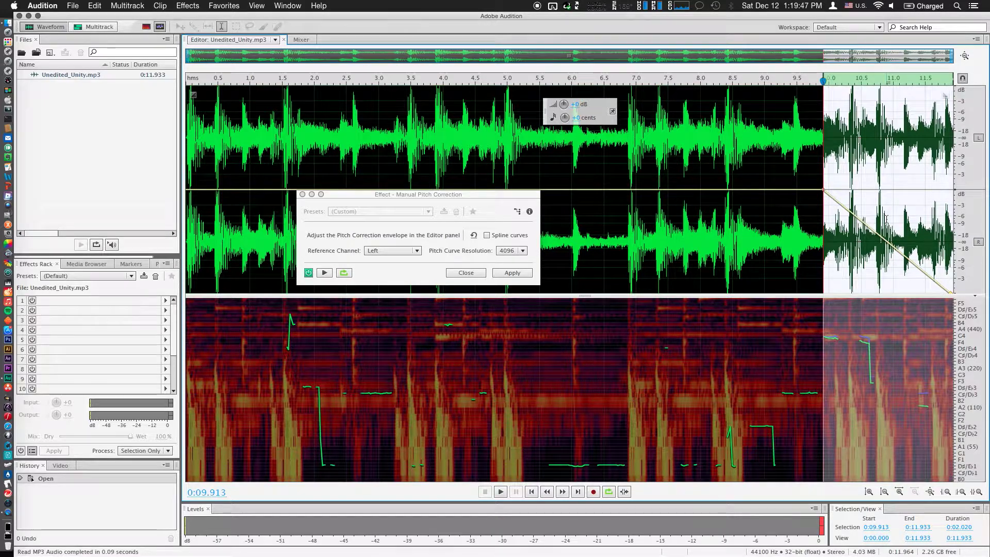
pyautogui.press('space')
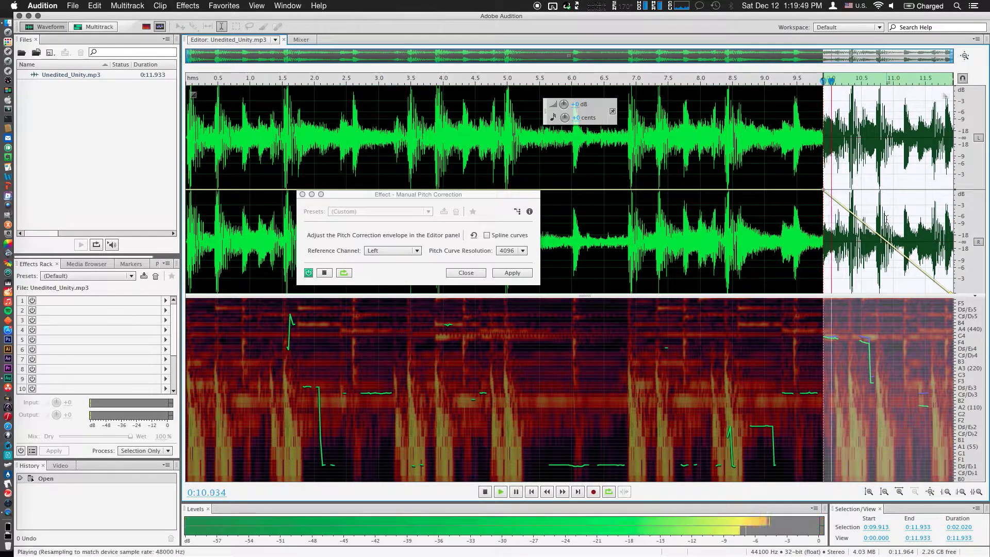
pyautogui.click(511, 273)
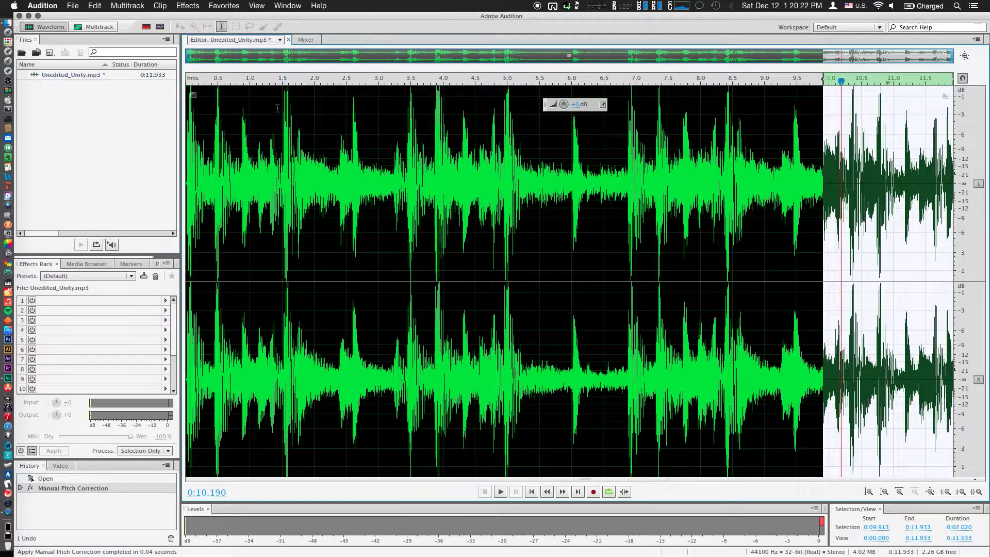
# - Apply Doppler Shifter at 50 m/s, coming from 275°, to the selected ending
pyautogui.click(189, 6)
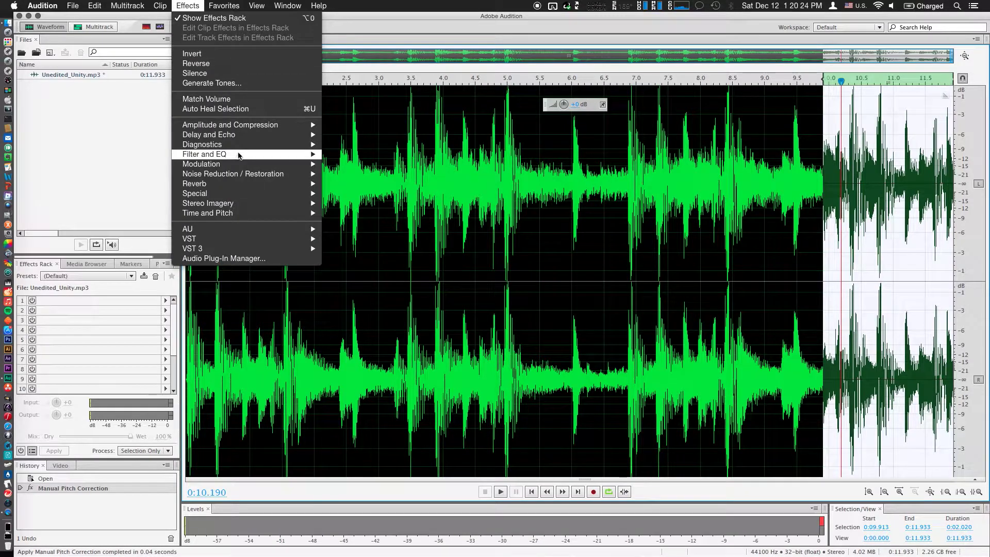
pyautogui.moveTo(269, 193)
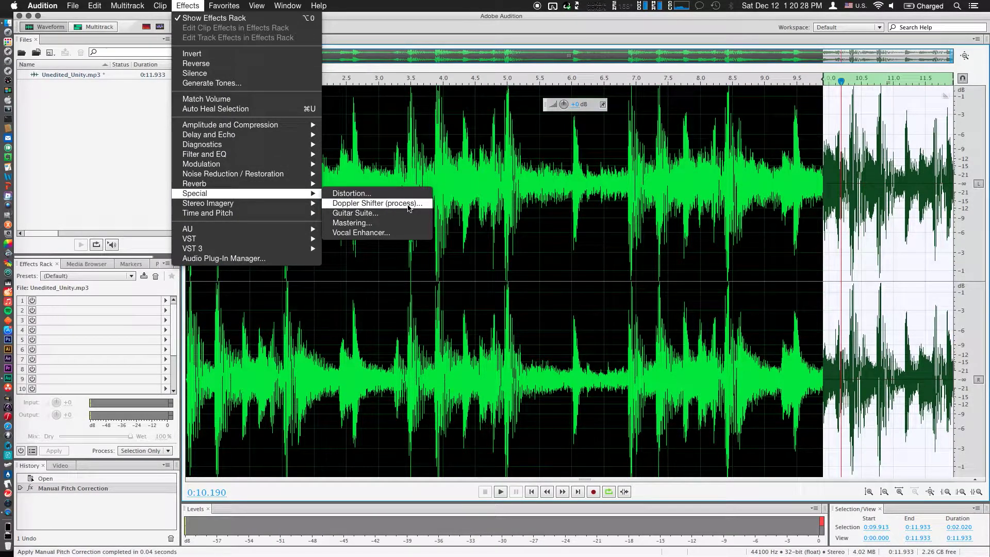
pyautogui.click(395, 205)
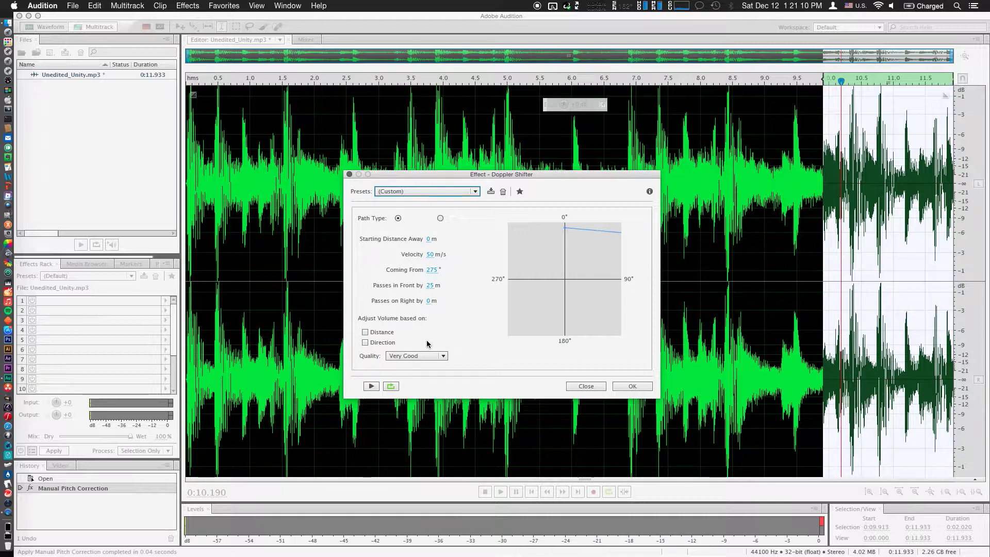
pyautogui.click(633, 386)
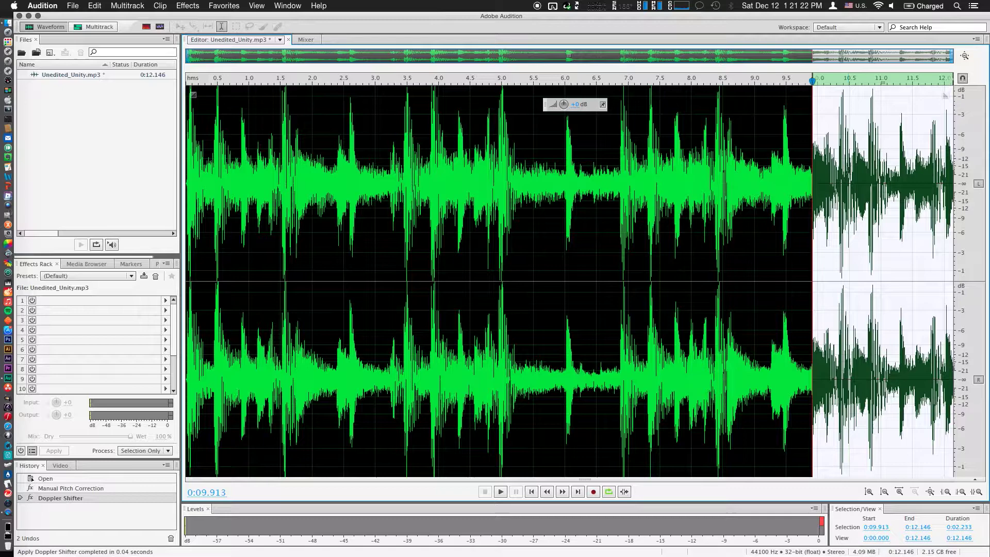
# - Preview the warped ending, then play the whole 0:12.146 track from the beginning
pyautogui.press('space')
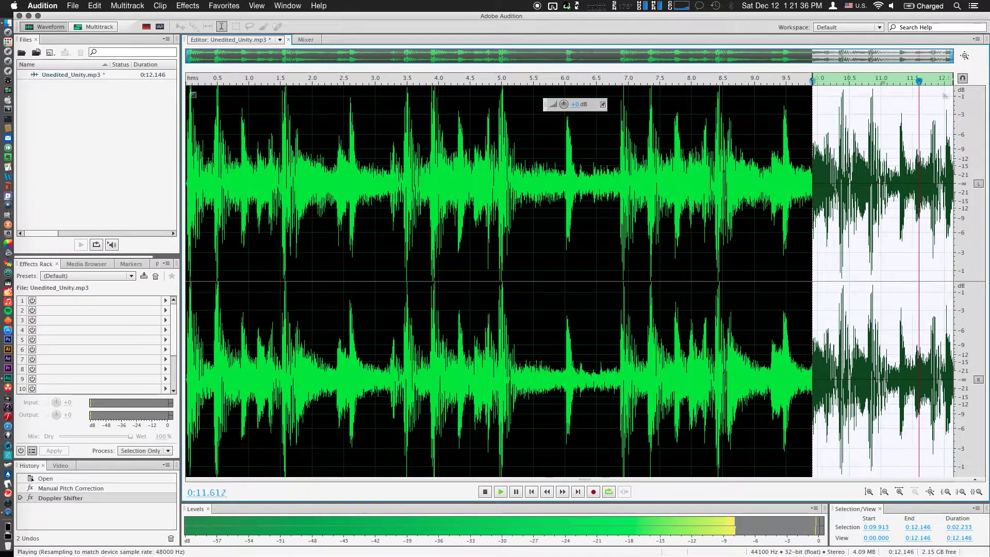
pyautogui.press('space')
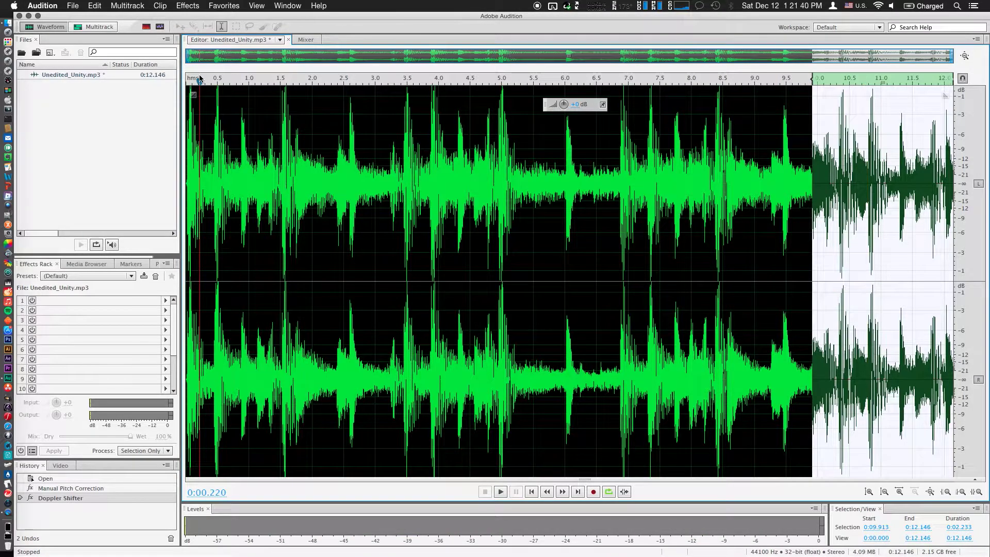
pyautogui.click(514, 173)
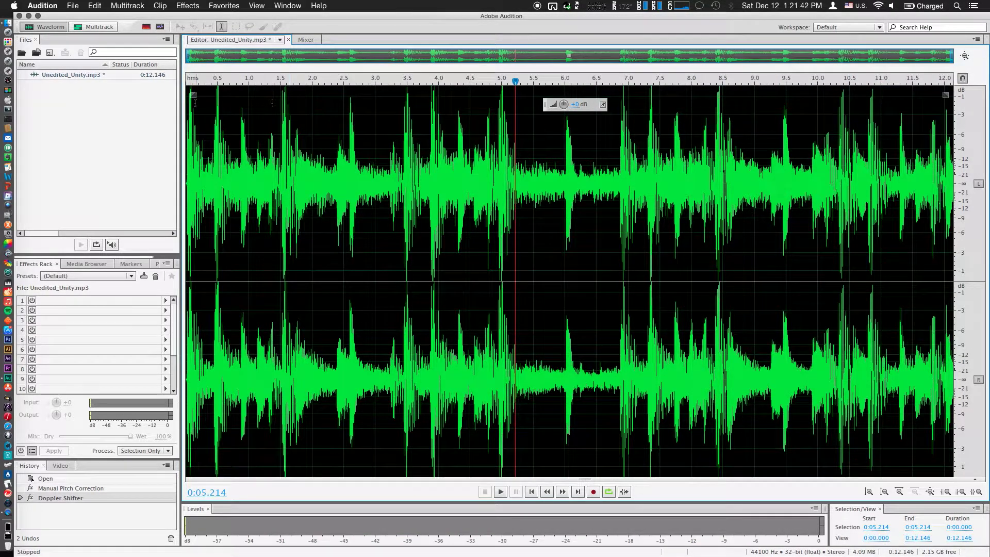
pyautogui.click(192, 82)
pyautogui.click(187, 81)
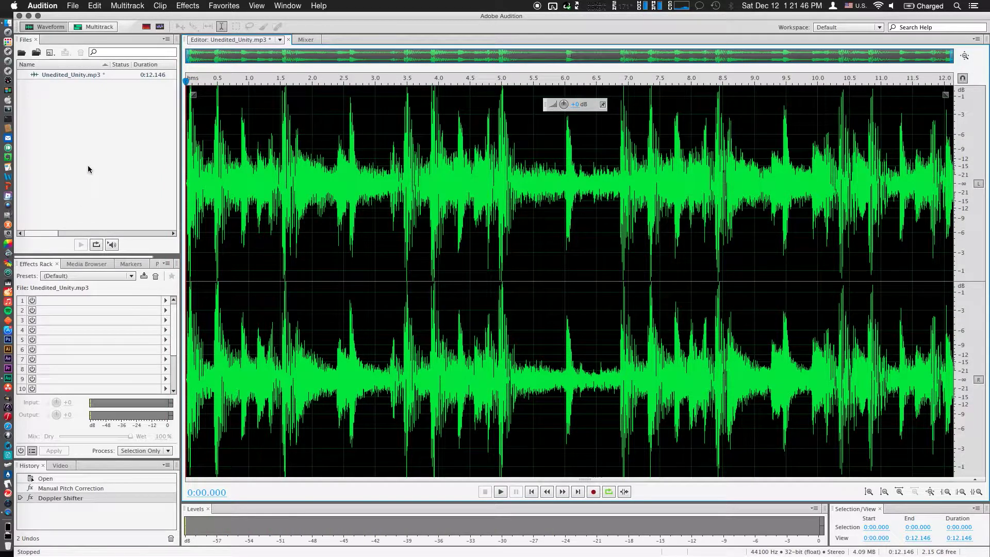
pyautogui.press('space')
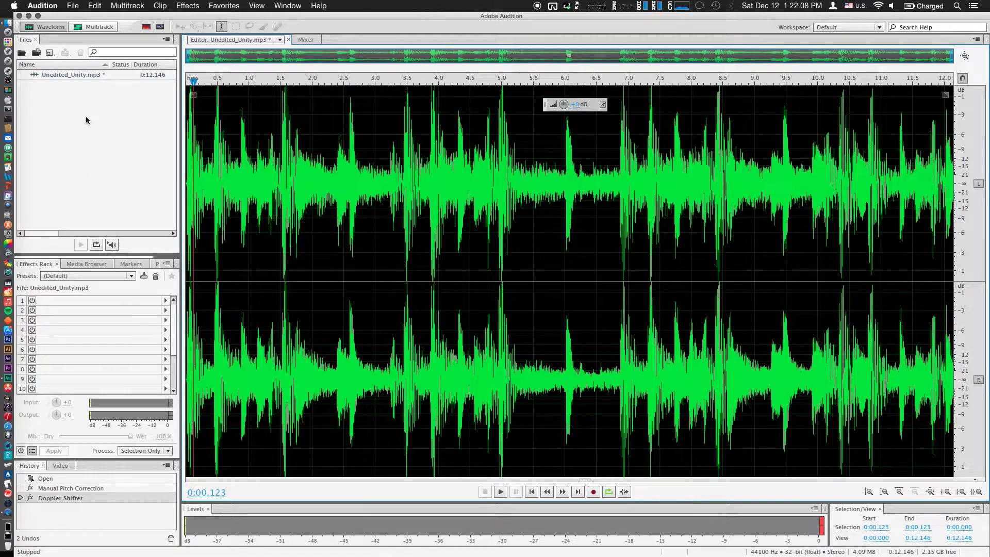
pyautogui.click(73, 5)
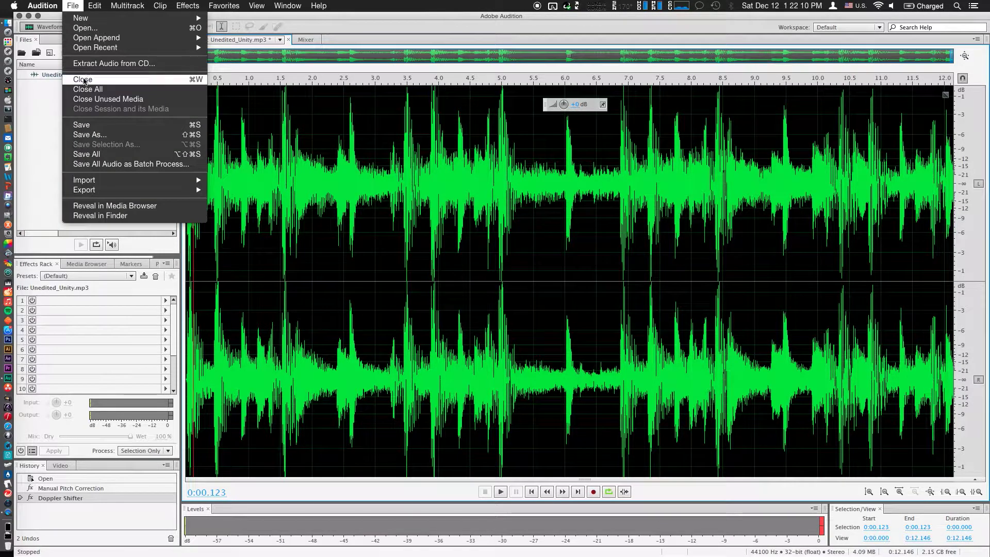
# - Set the export file to pitch warp.mp3 on the Desktop, MP3 192 Kbps CBR
pyautogui.moveTo(171, 185)
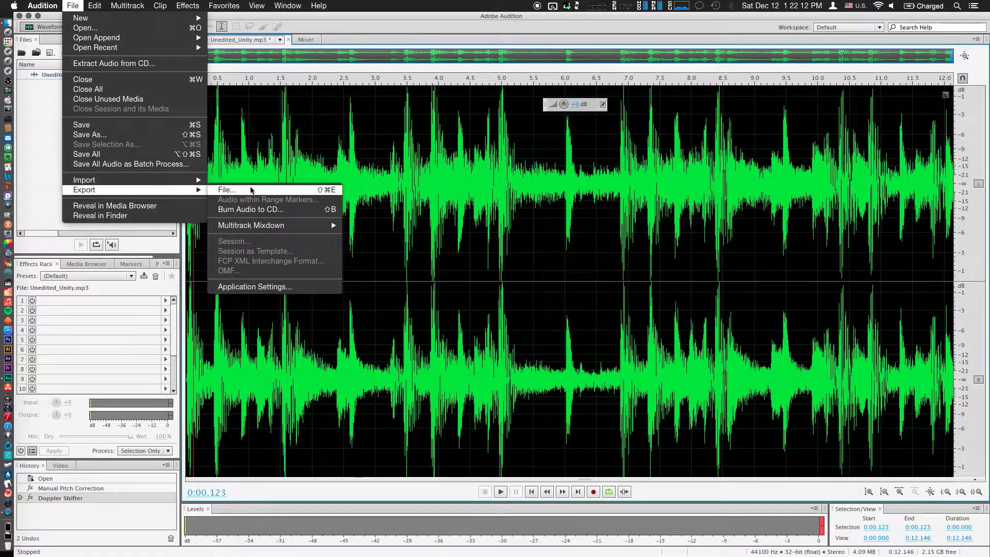
pyautogui.click(251, 191)
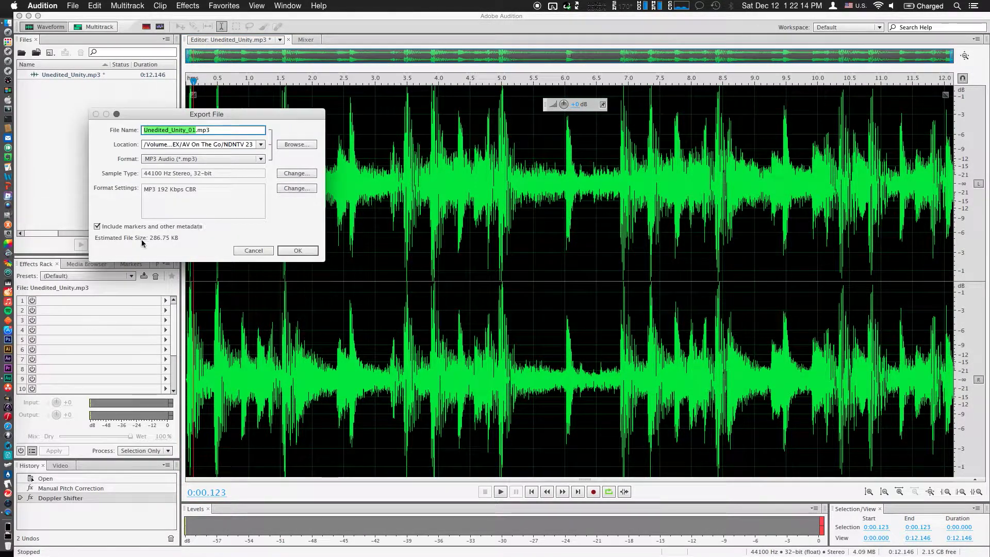
pyautogui.click(289, 145)
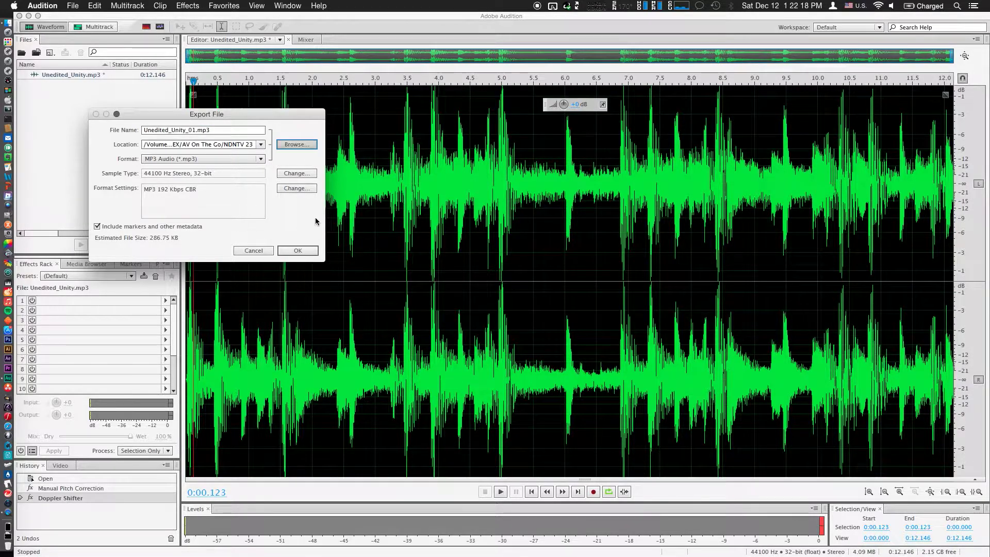
pyautogui.click(164, 267)
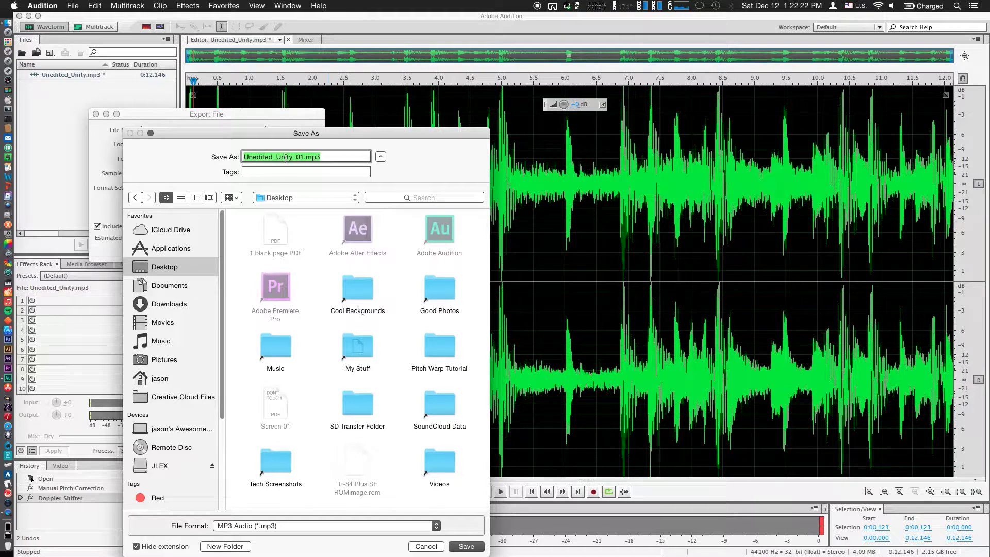
pyautogui.click(304, 157)
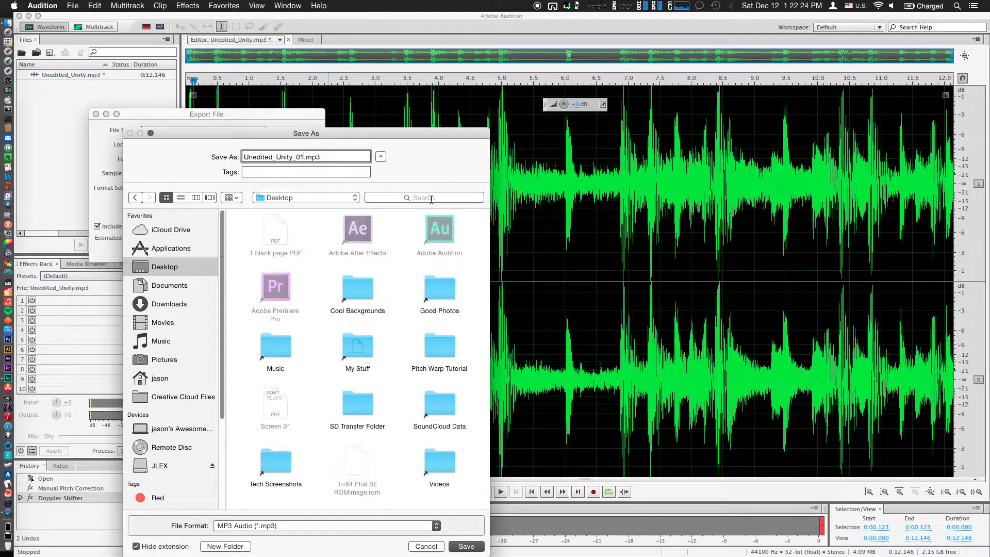
pyautogui.press('super+shift+Left')
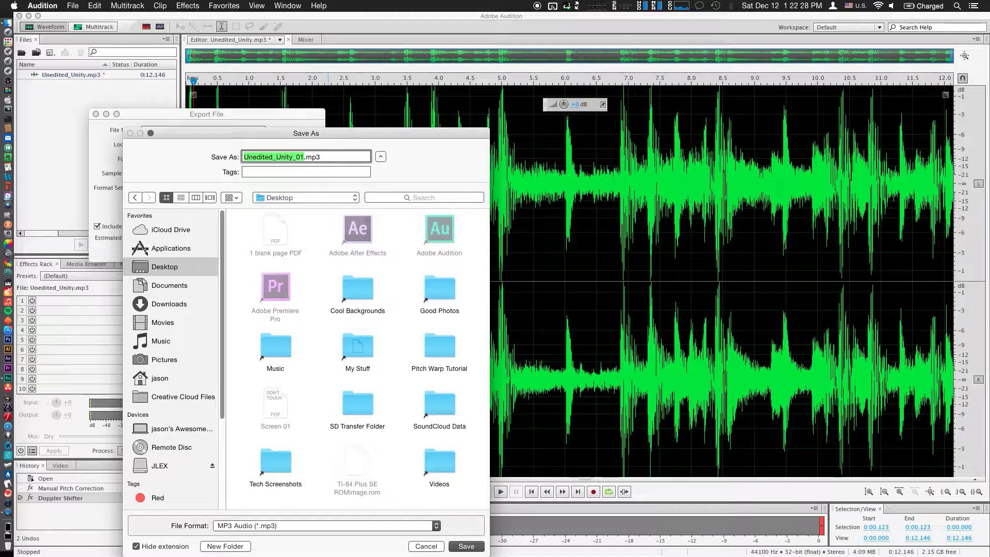
pyautogui.write('pitch warp')
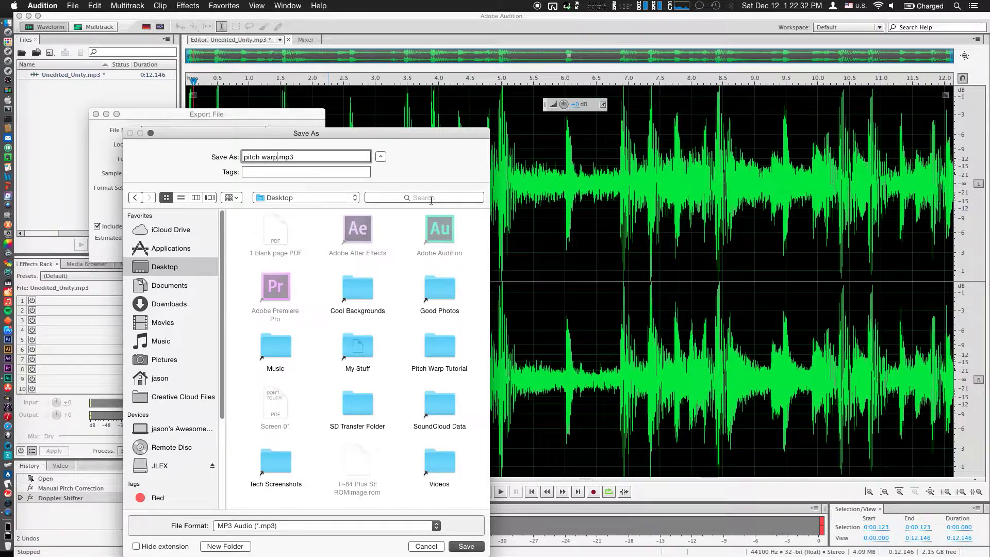
pyautogui.click(466, 546)
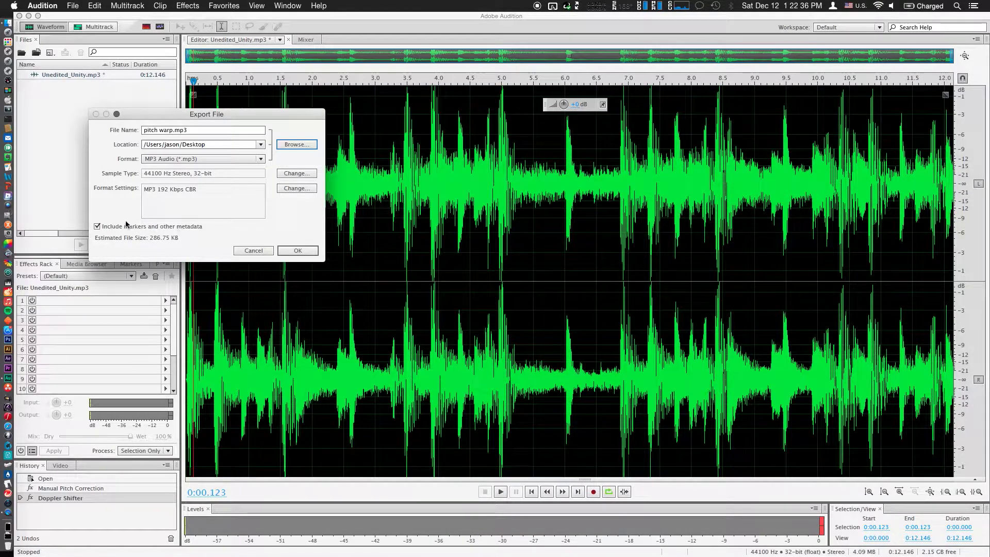
# - Export without markers or metadata, accept the lossy MP3 warning, and show the desktop
pyautogui.click(150, 228)
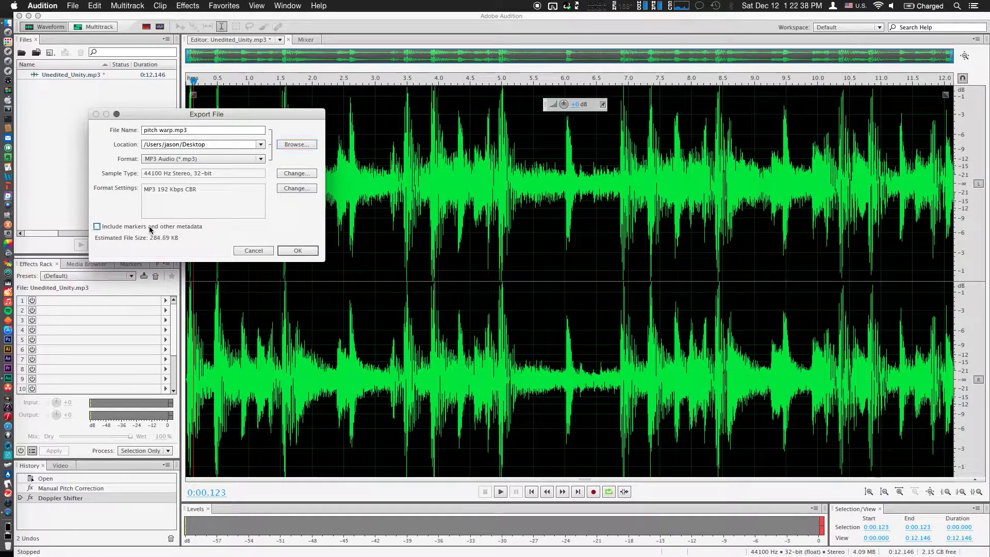
pyautogui.click(297, 251)
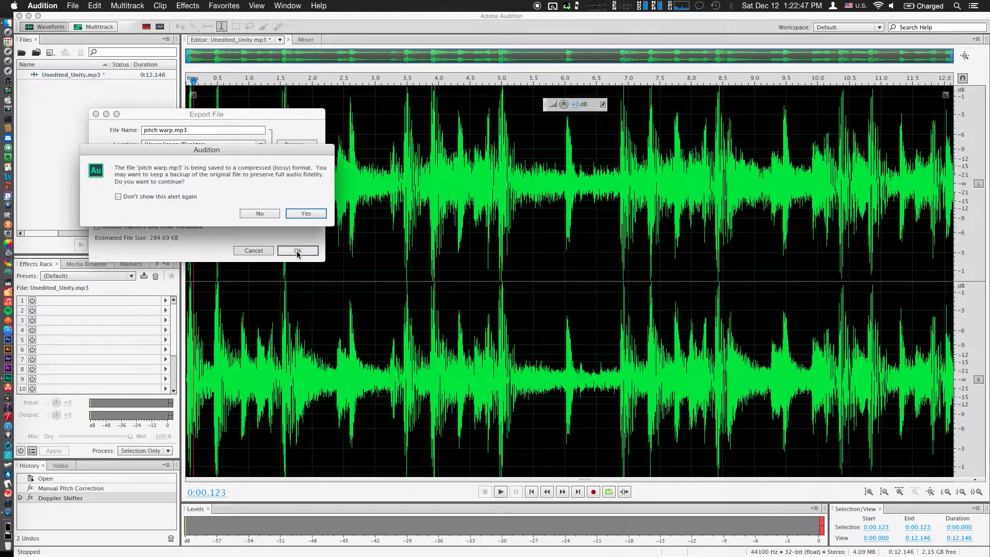
pyautogui.click(311, 214)
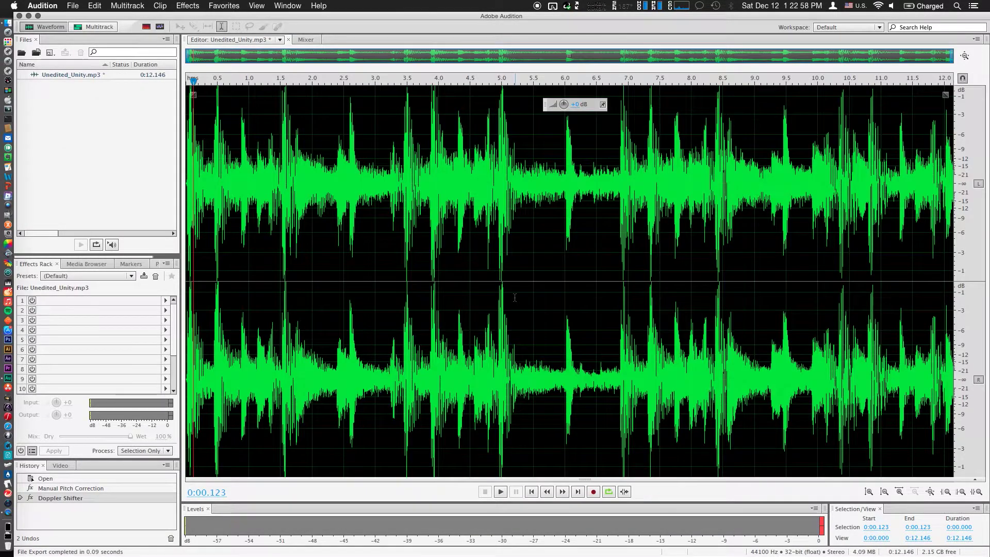
pyautogui.press('F11')
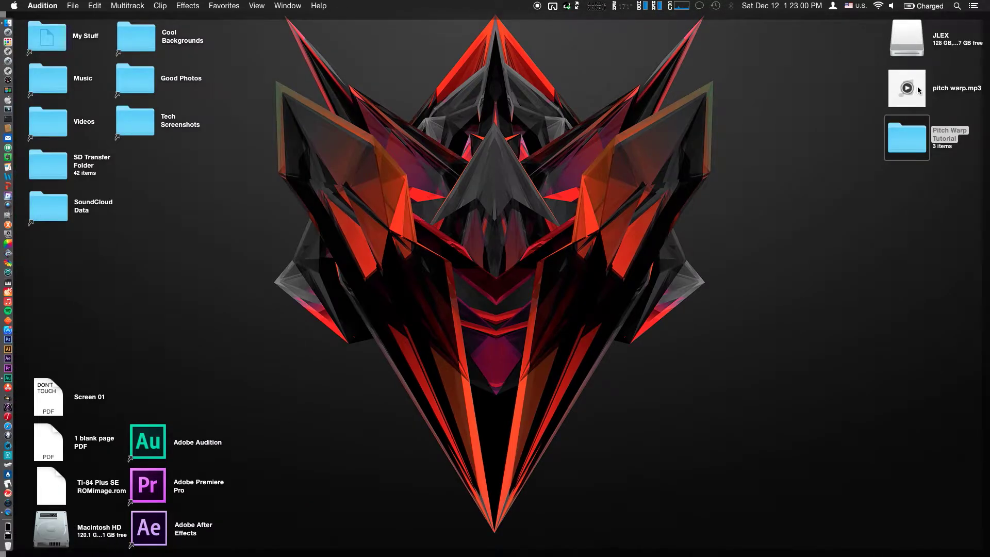
# - Select the exported pitch warp.mp3 icon beside the Pitch Warp Tutorial folder
pyautogui.click(908, 101)
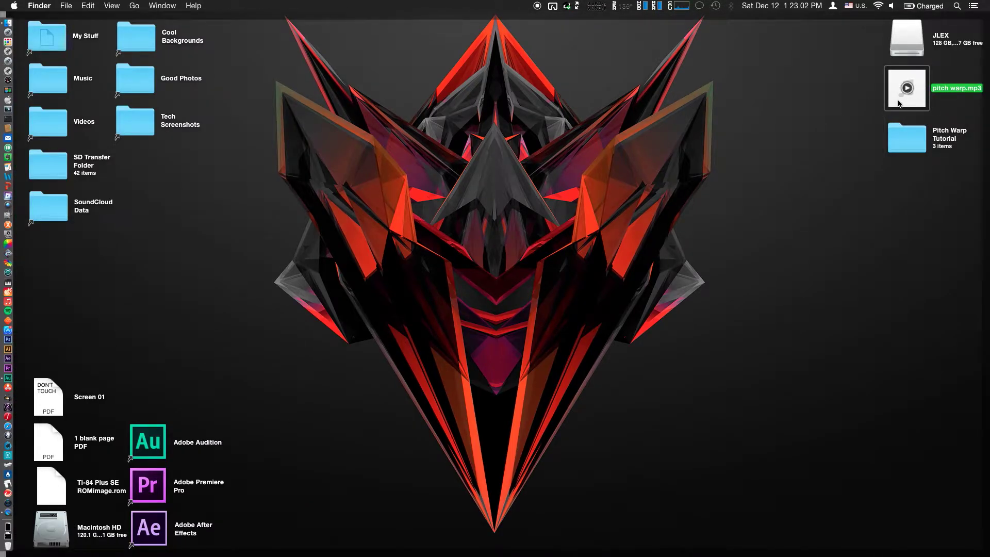